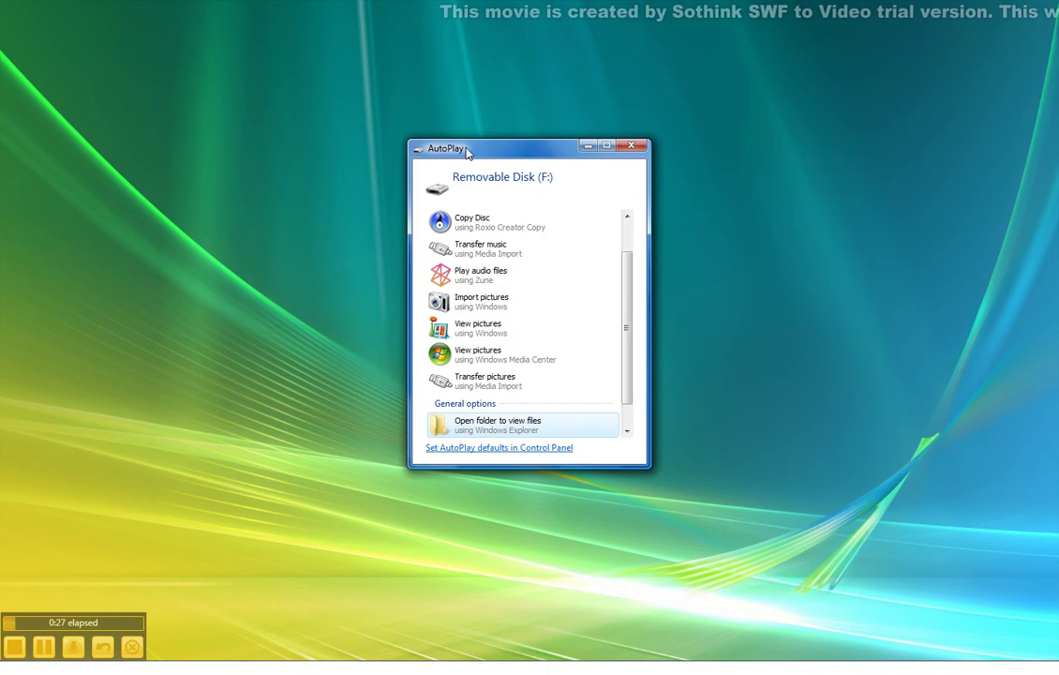
From the AutoPlay dialog, open Removable Disk (F:) in Explorer to list TTMenu, Games and DSOrganize.
drag(507, 155, 495, 131)
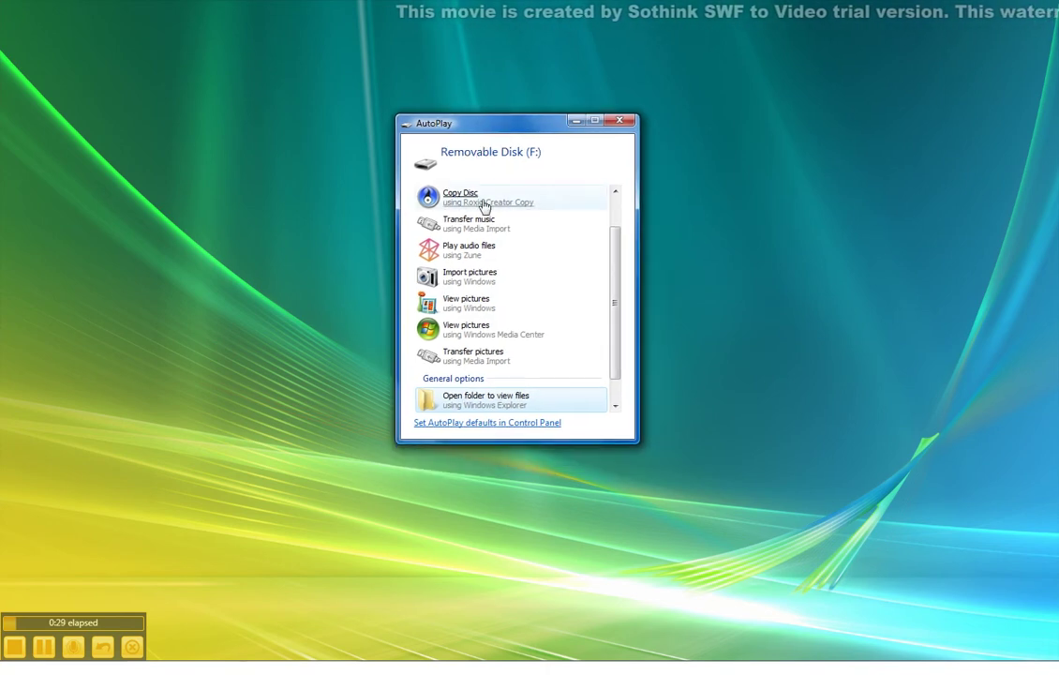
click(501, 402)
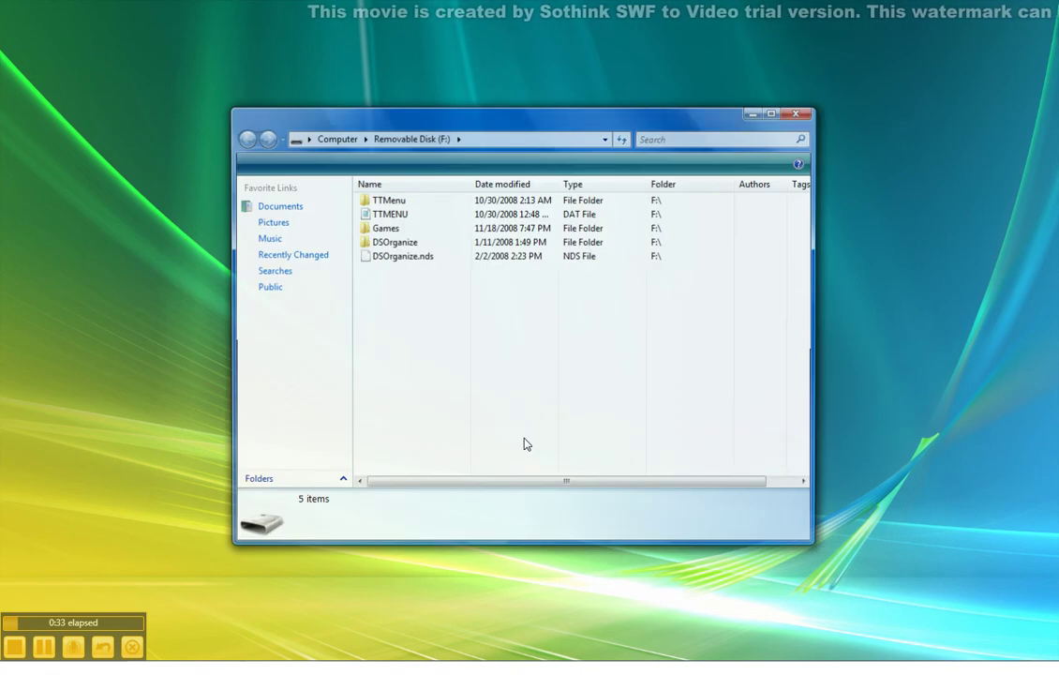
drag(480, 118, 486, 95)
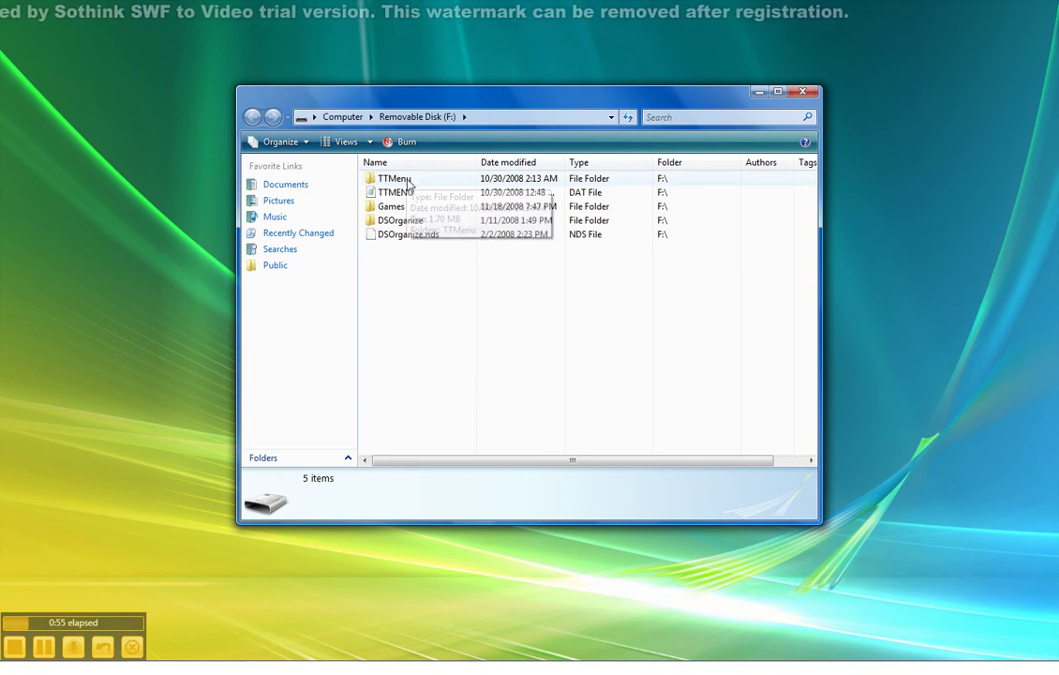
mouse_move(414, 199)
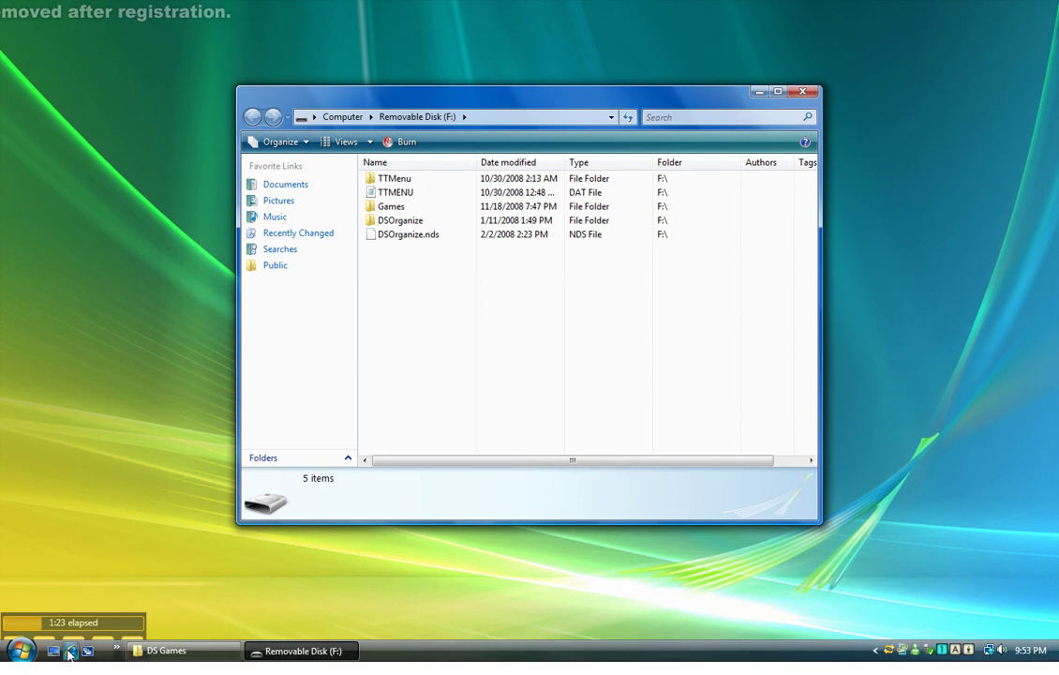
click(93, 649)
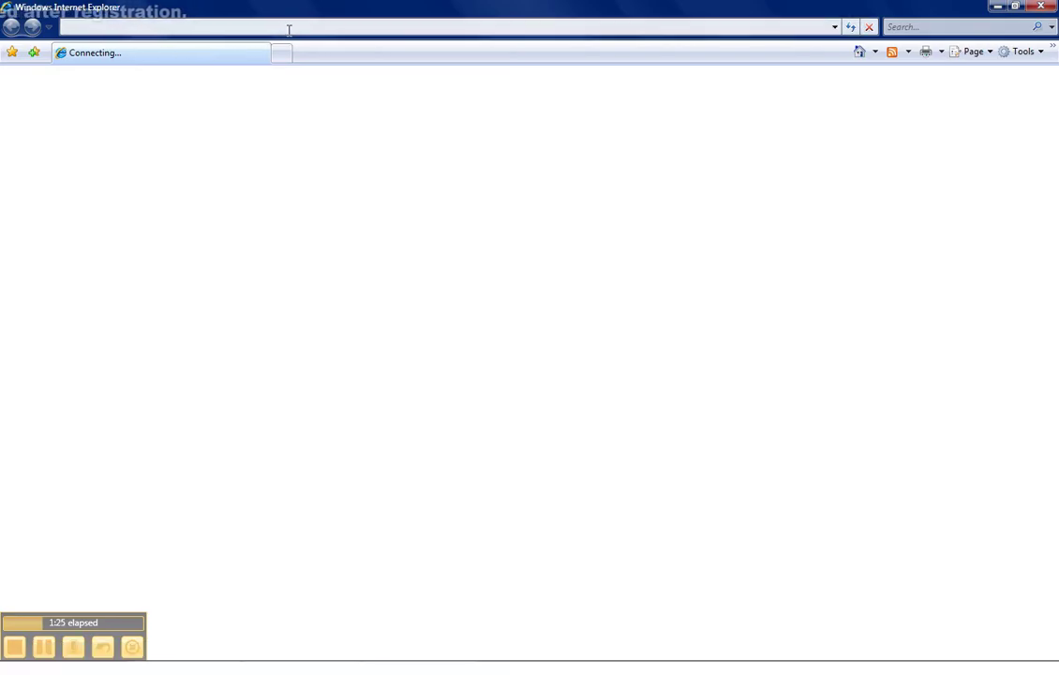
click(288, 28)
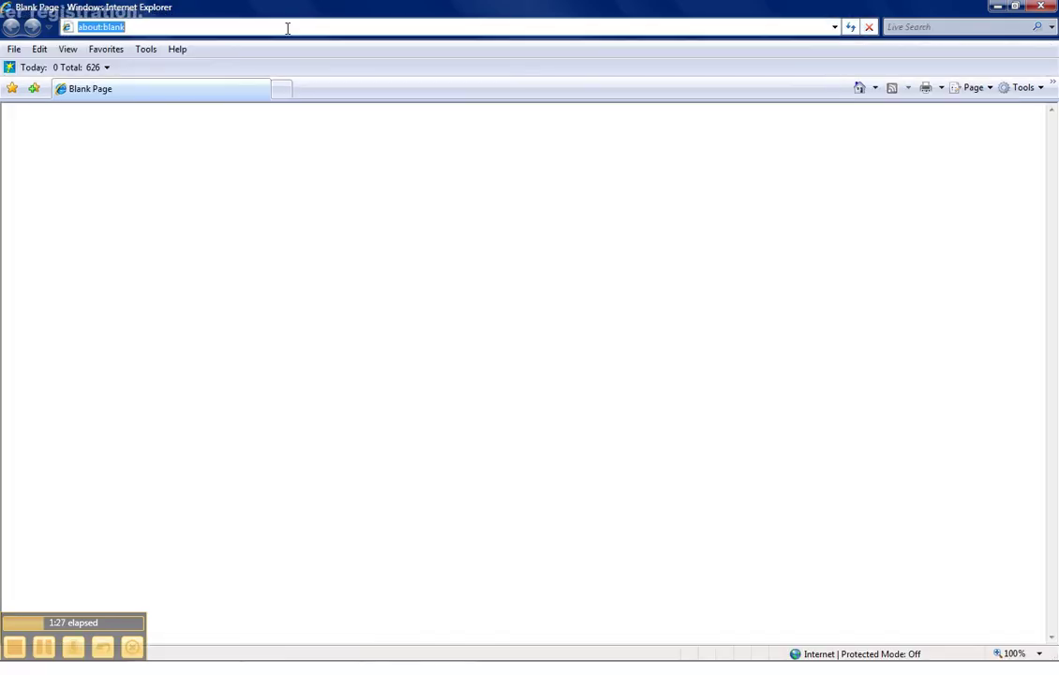
text(nds)
key(Down)
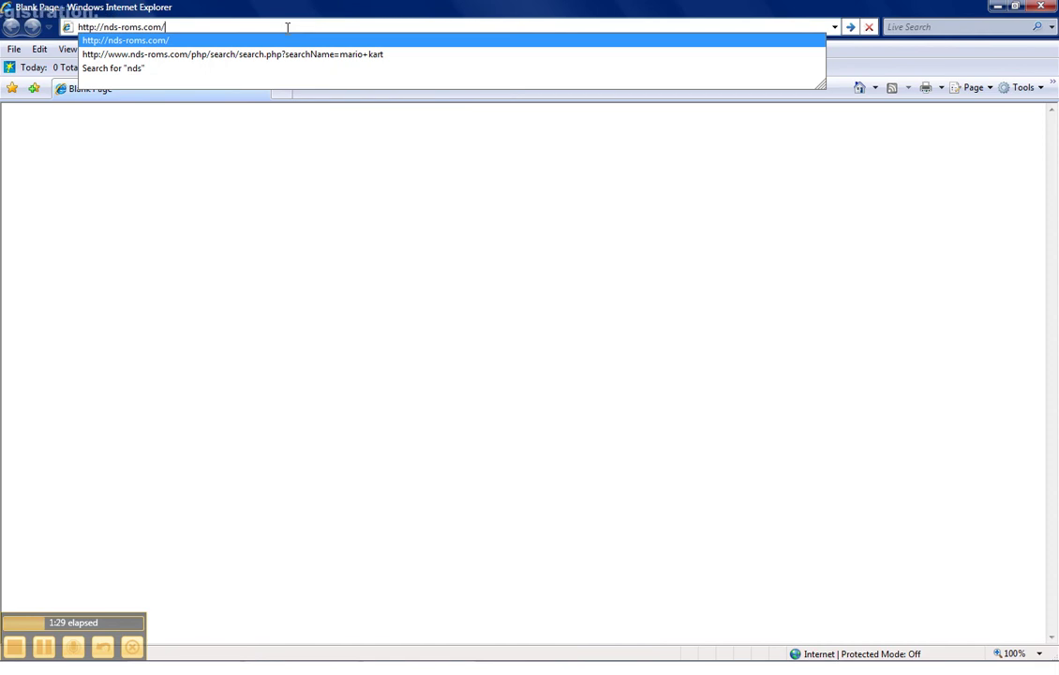
key(Return)
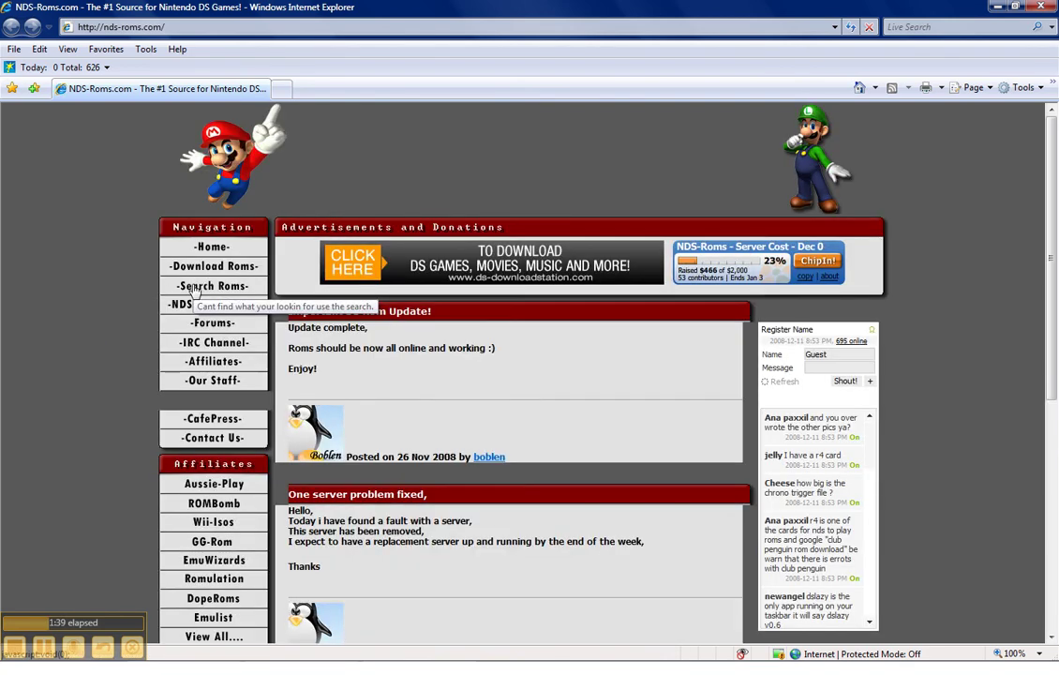
Search the ROMs for 'mario kart' and open the 0168 - Mario Kart DS (U) download page.
click(194, 290)
scroll(402, 445, down, 3)
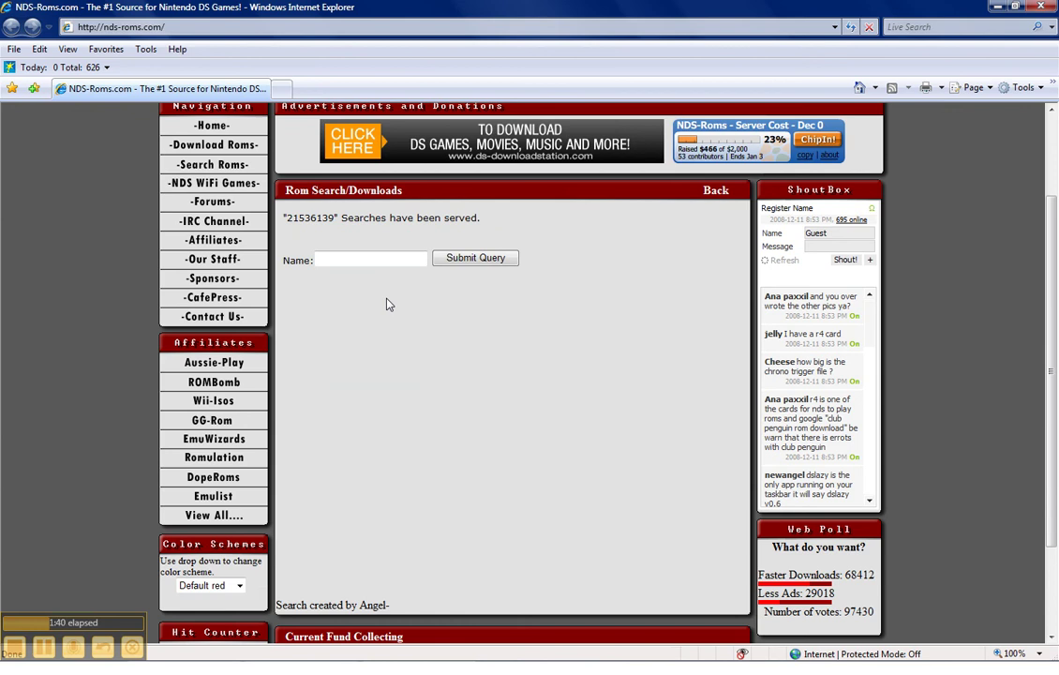
click(381, 261)
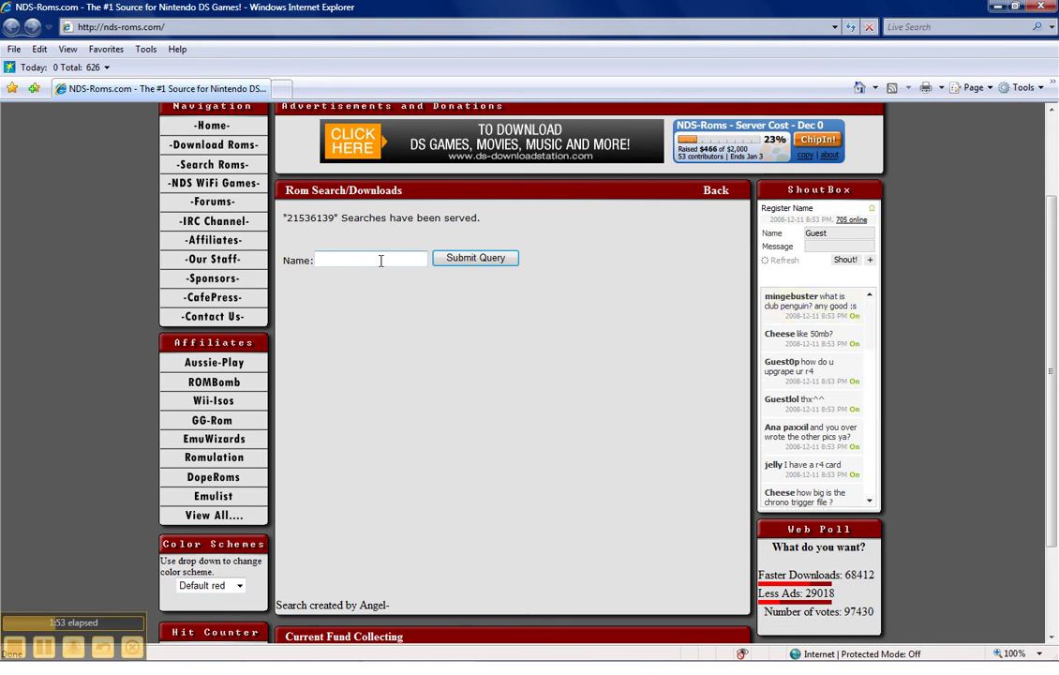
text(mario kart)
key(Return)
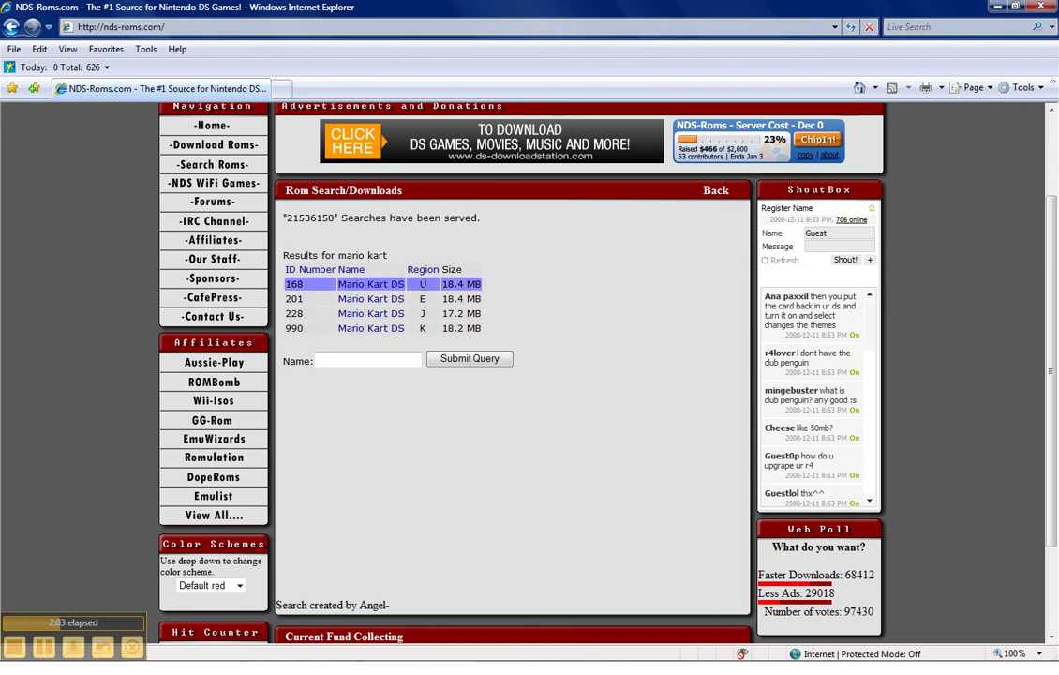
click(382, 285)
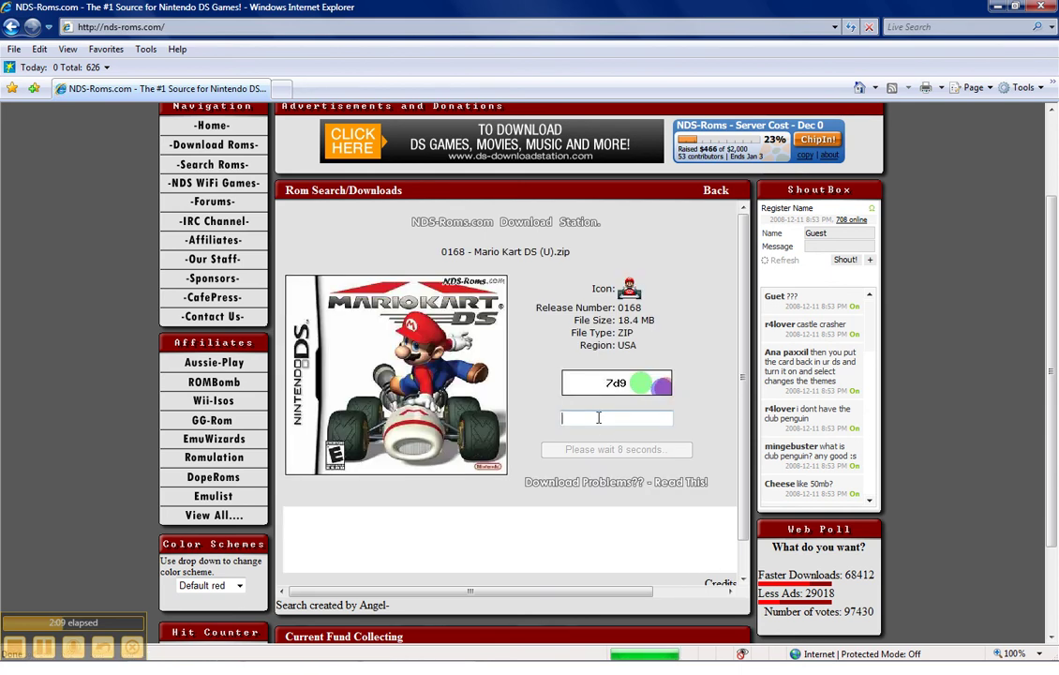
Enter the verification code and start downloading 0168_-_Mario_Kart_DS_(U).zip (18.4MB).
click(598, 418)
text(7)
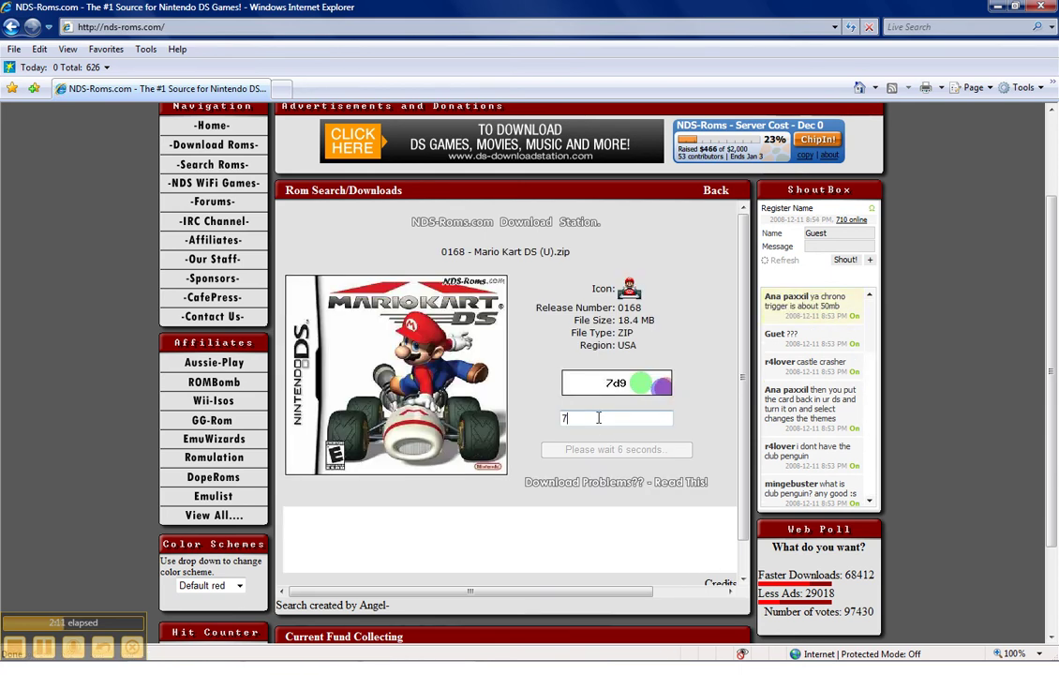
text(d9)
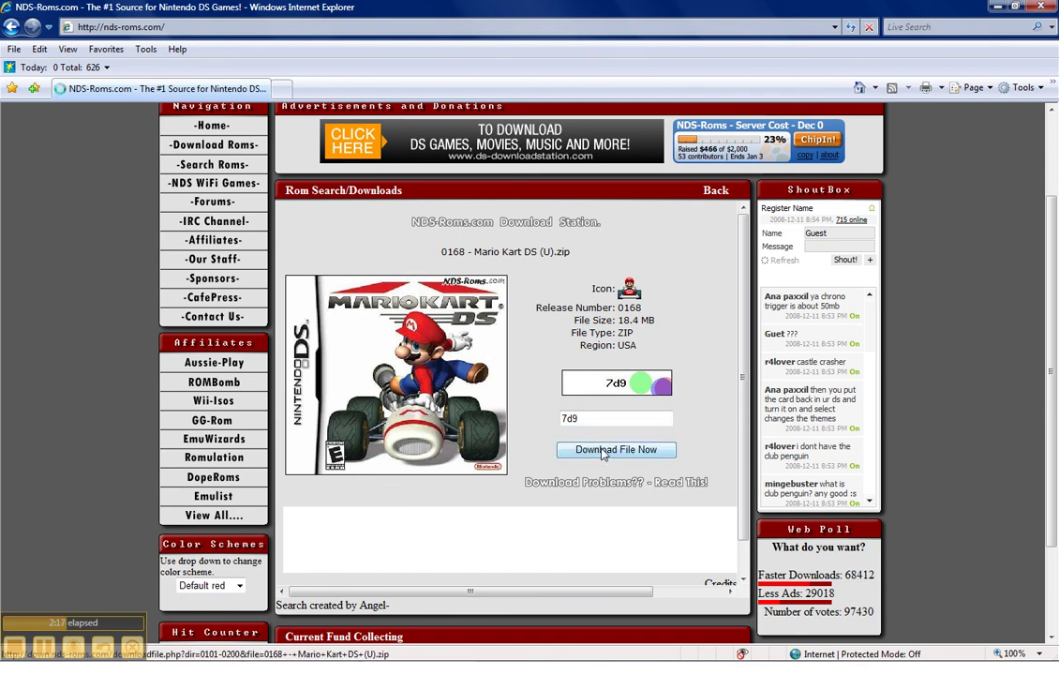
click(577, 452)
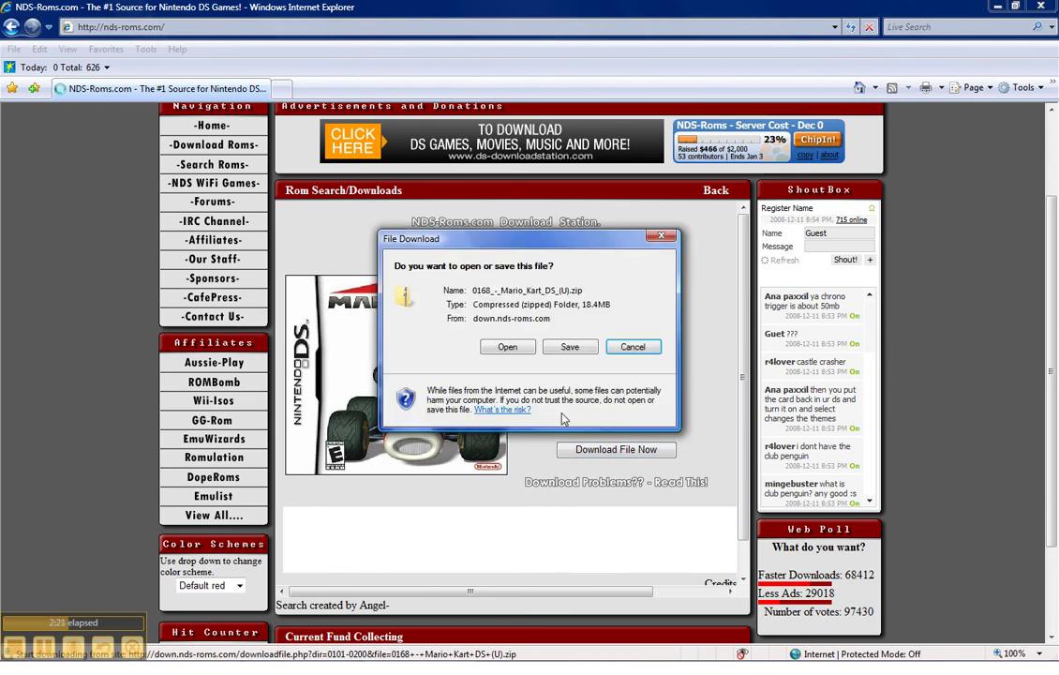
Save the Mario Kart DS zip to Documents\DS Games and minimize the browser.
click(549, 348)
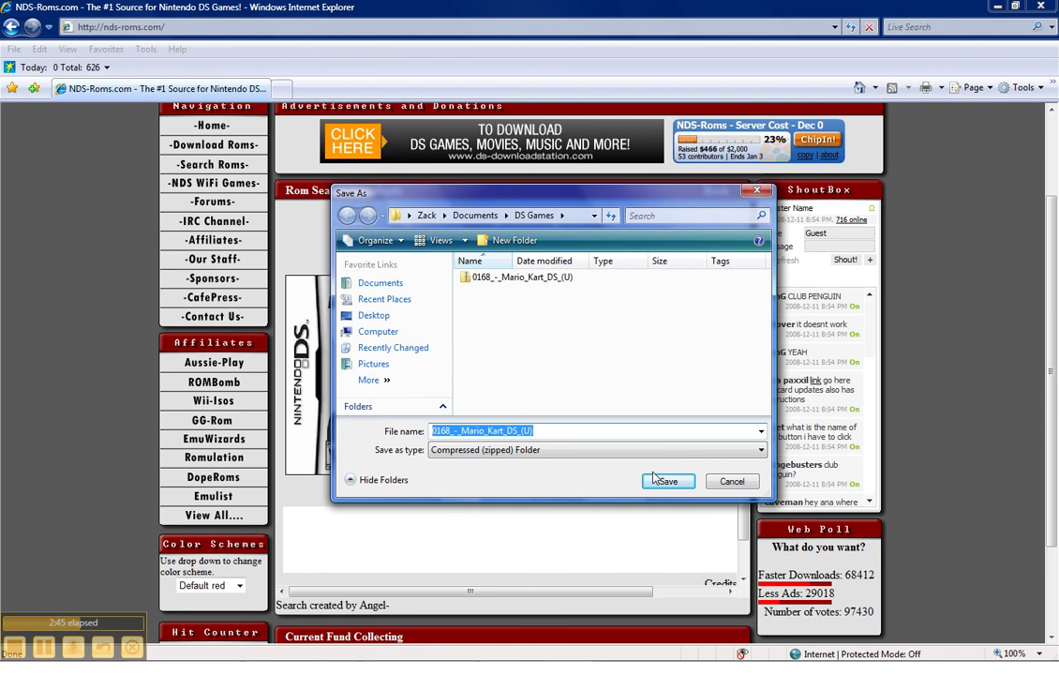
click(730, 481)
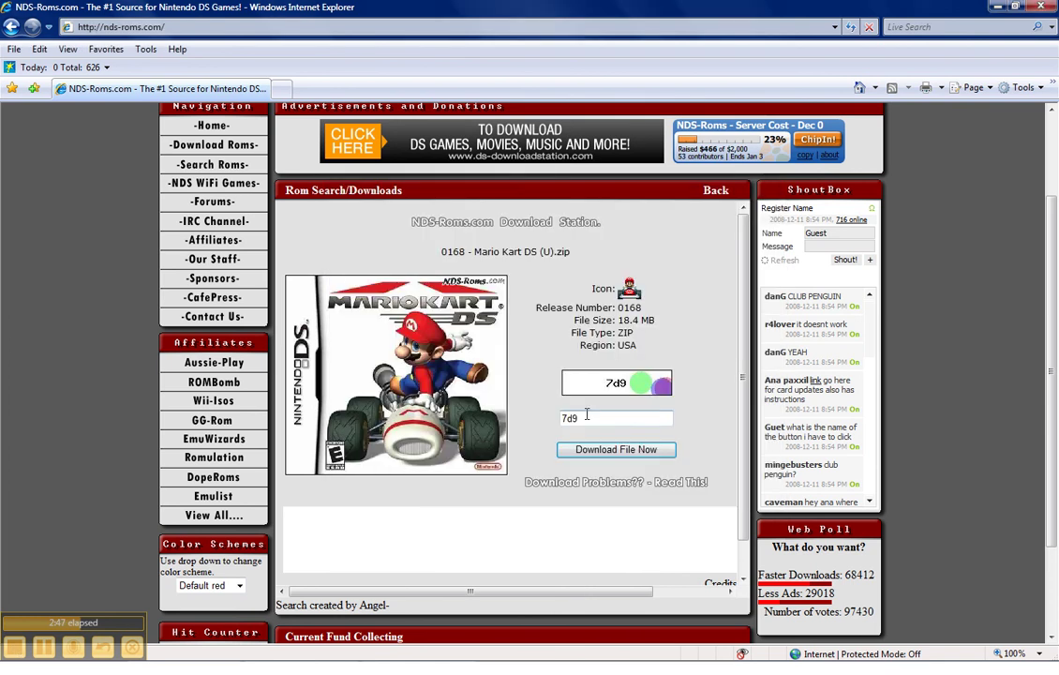
click(996, 7)
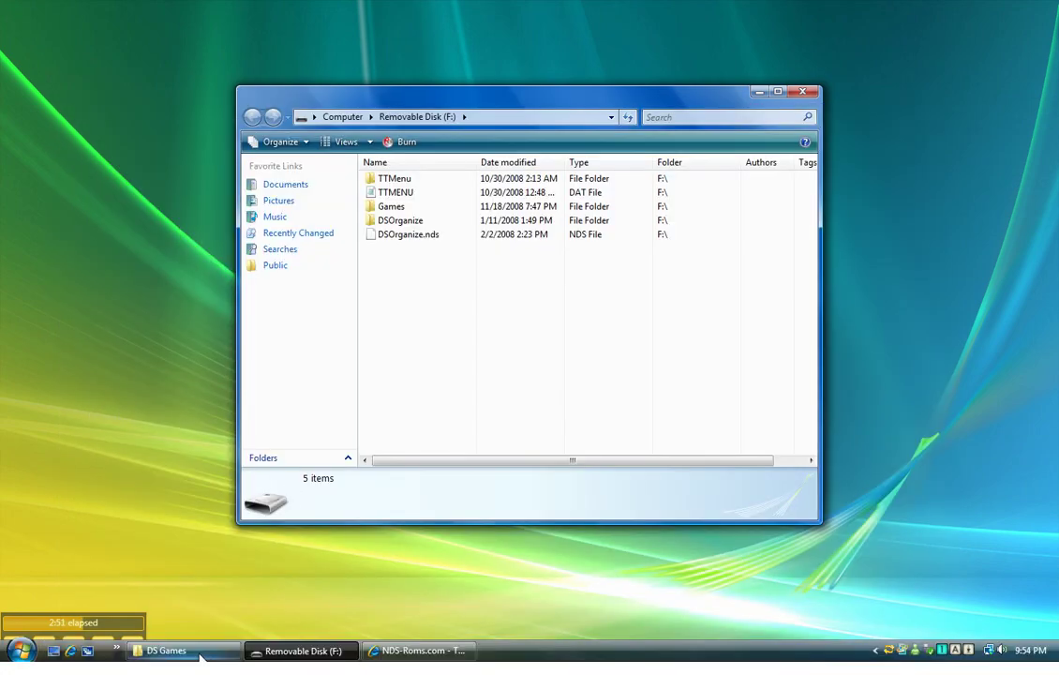
Select the downloaded 0168_-_Mario_Kart_DS_(U) zip (18,880 KB) in the Documents\DS Games folder.
click(177, 647)
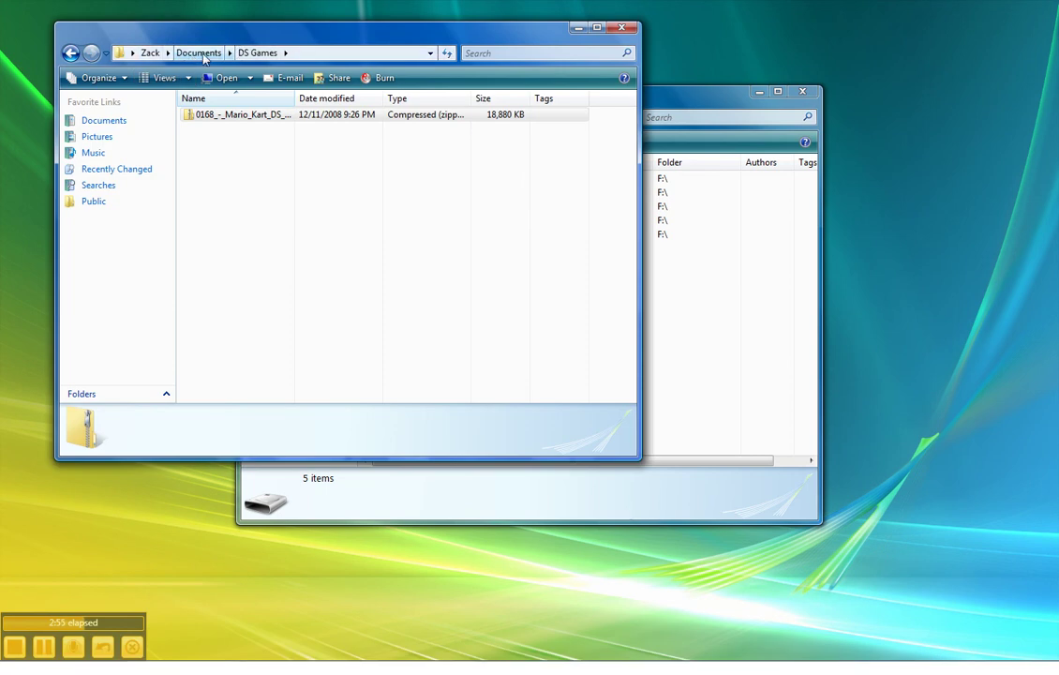
click(242, 164)
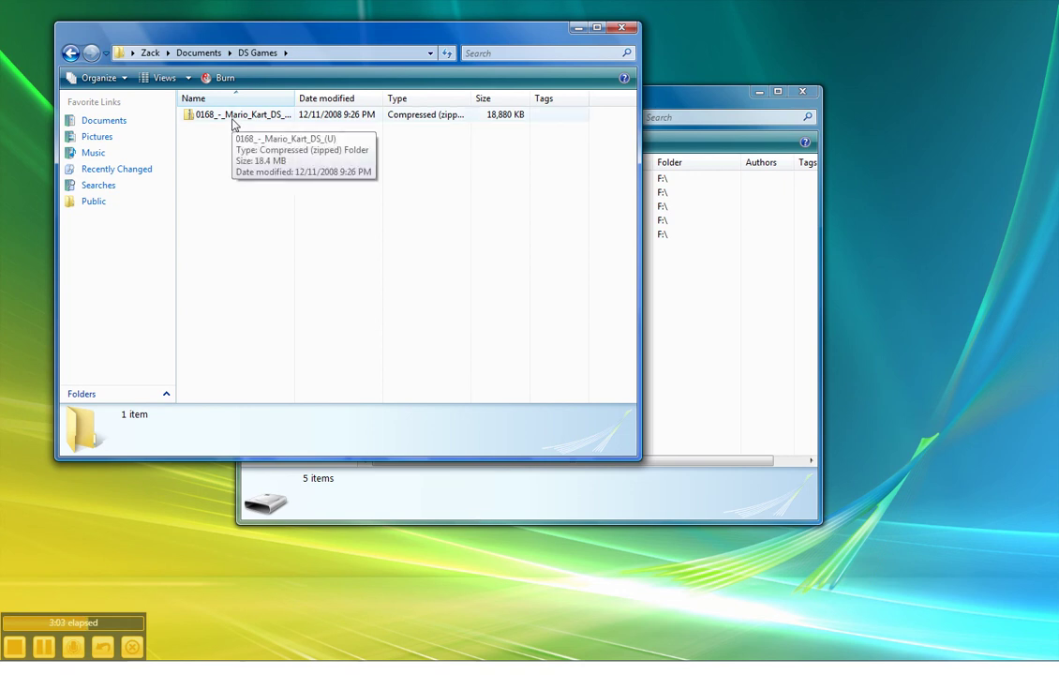
click(233, 116)
right_click(233, 124)
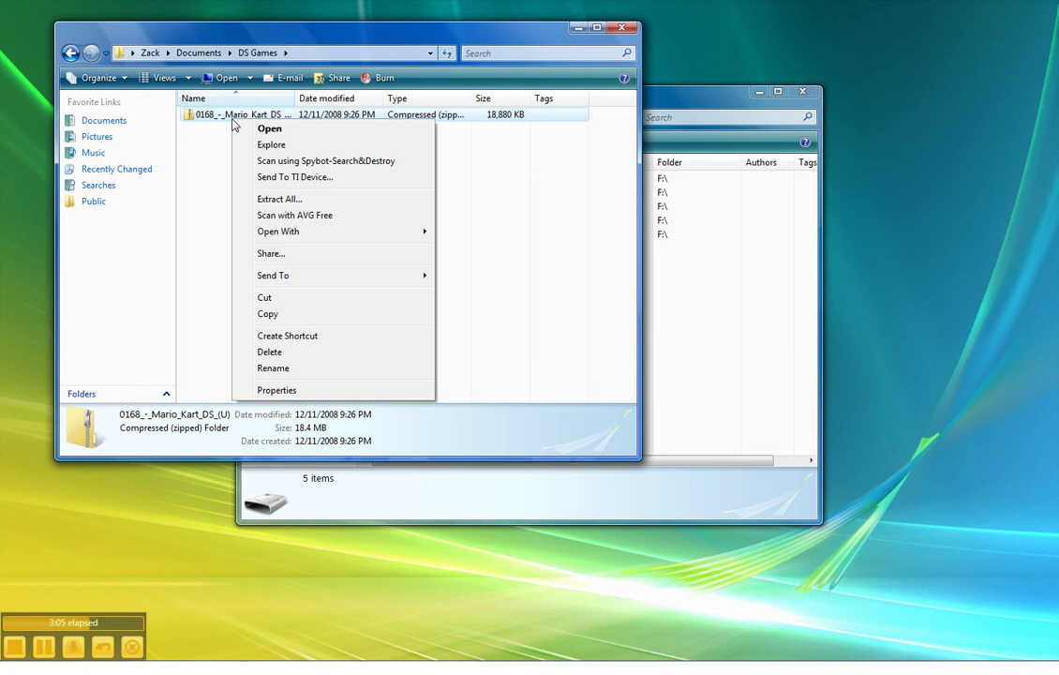
Start Extract All on the zip and browse for a destination, moving the F: drive window aside.
click(304, 199)
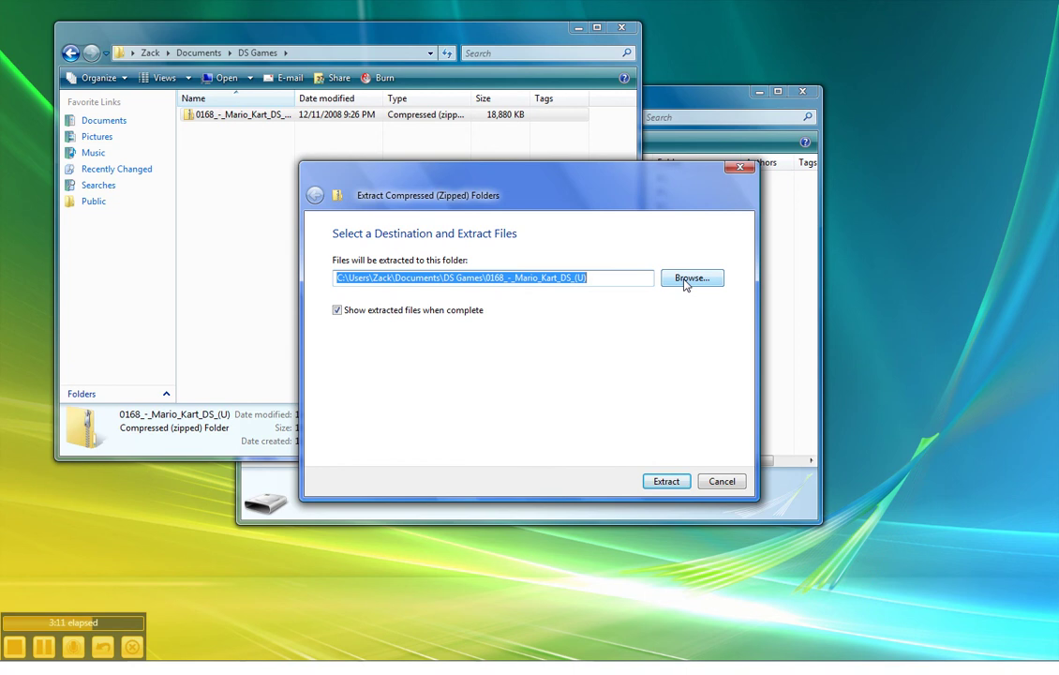
click(686, 281)
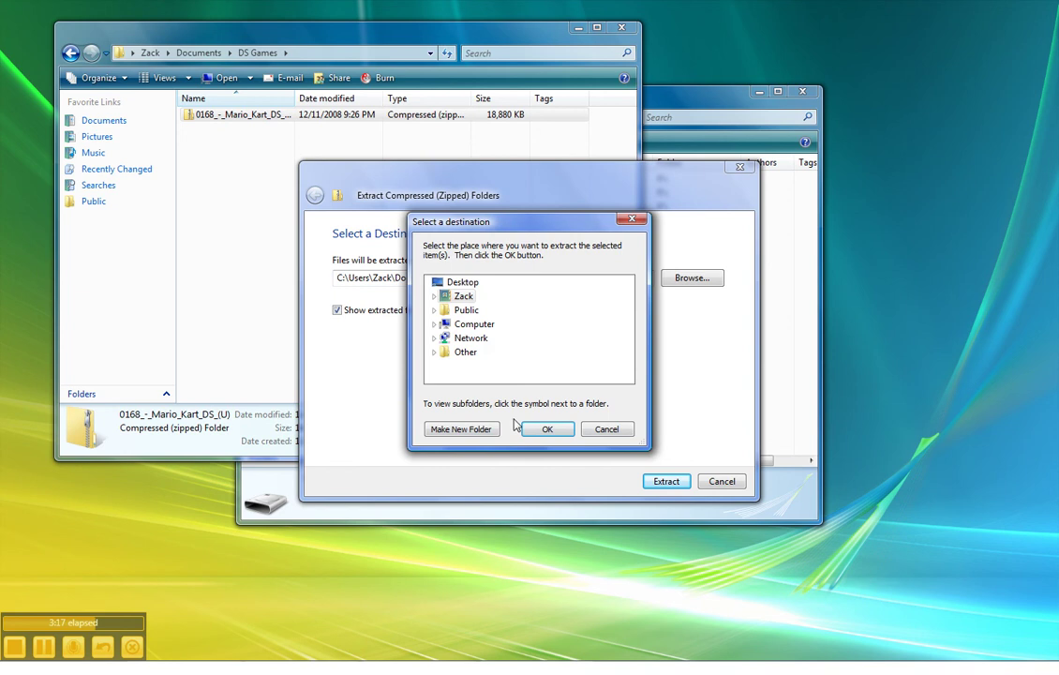
click(799, 372)
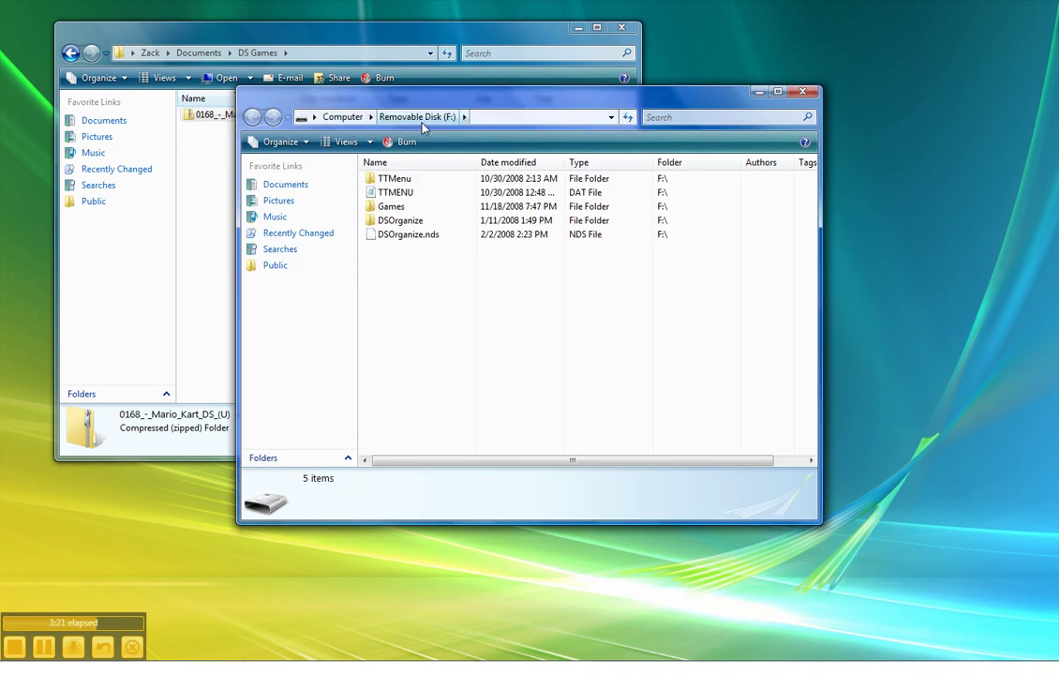
click(506, 119)
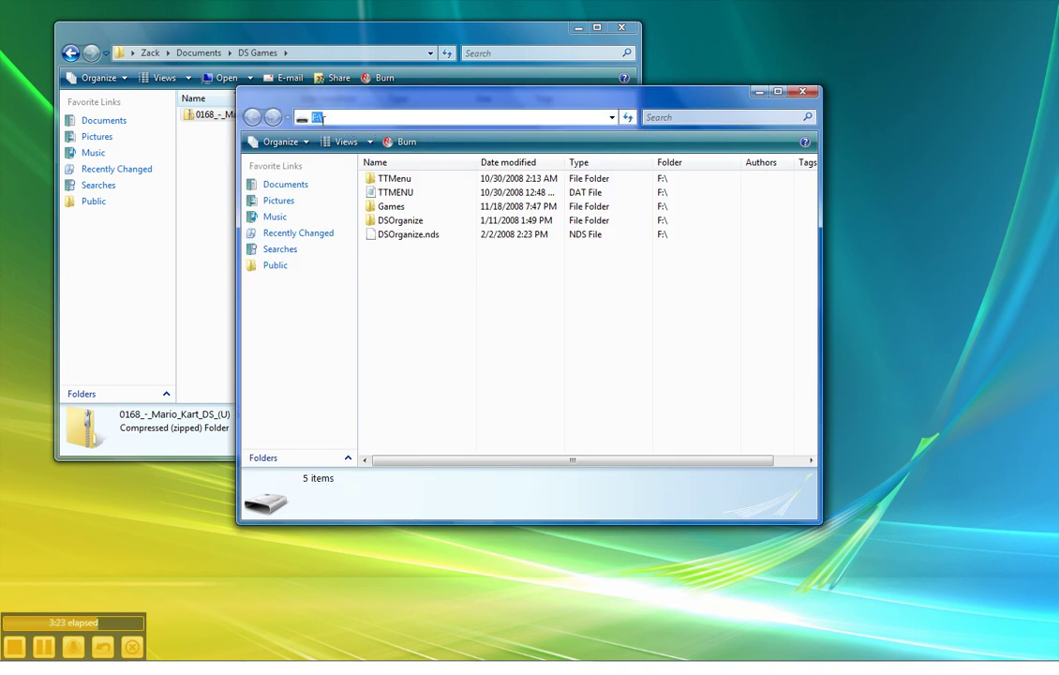
click(362, 44)
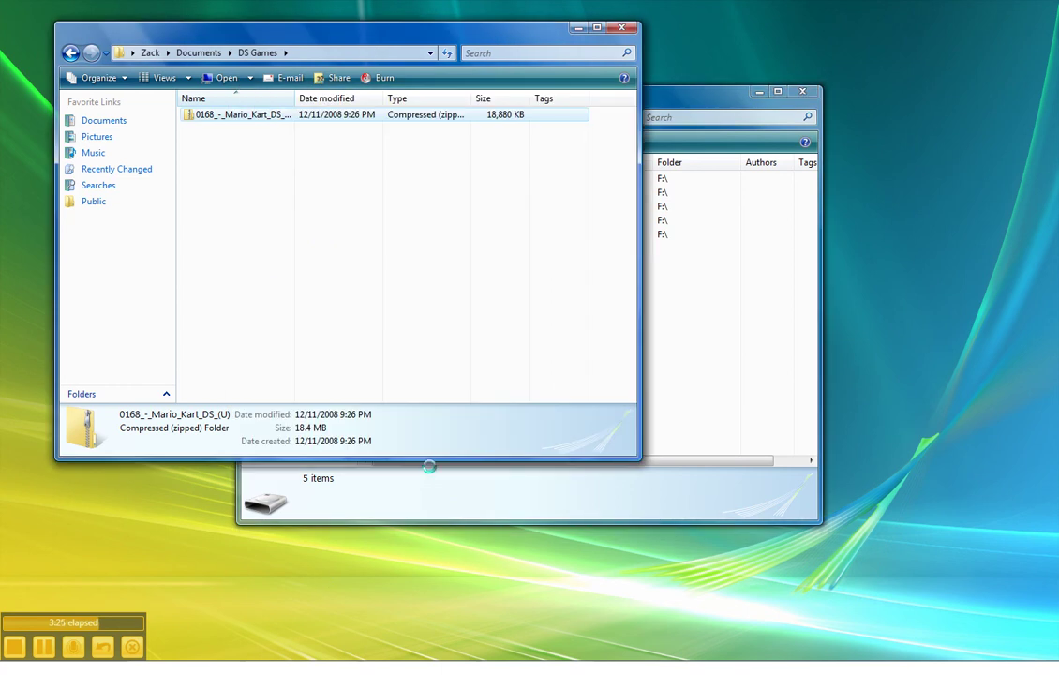
click(706, 94)
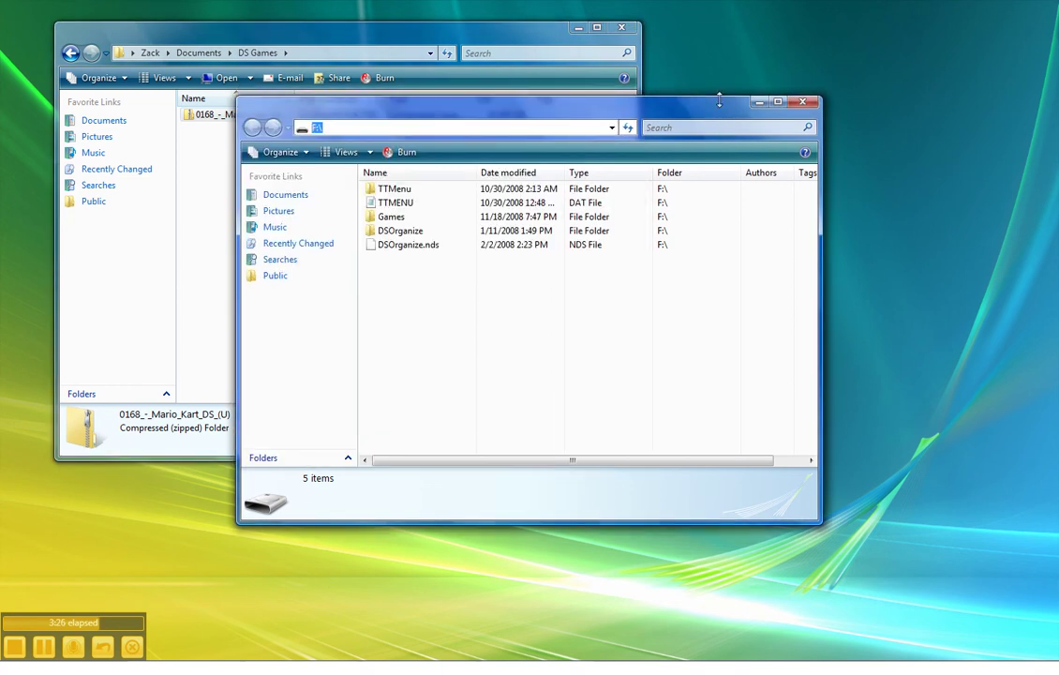
drag(706, 94, 719, 372)
Pick the Games folder on Removable Disk (F:) as destination and start the extraction.
click(677, 206)
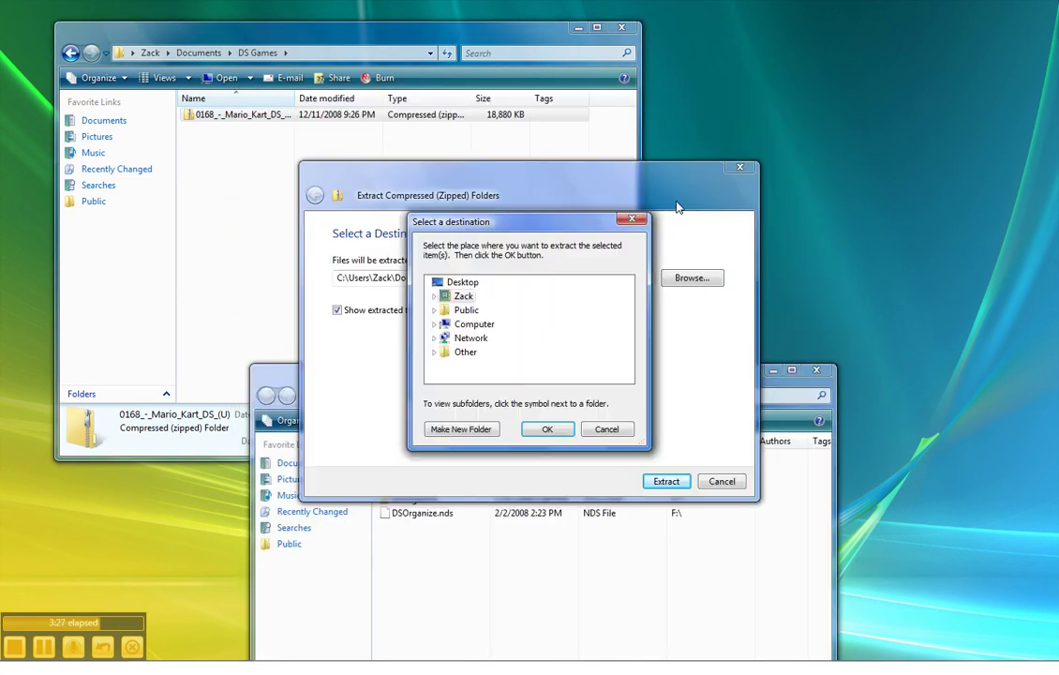
click(434, 324)
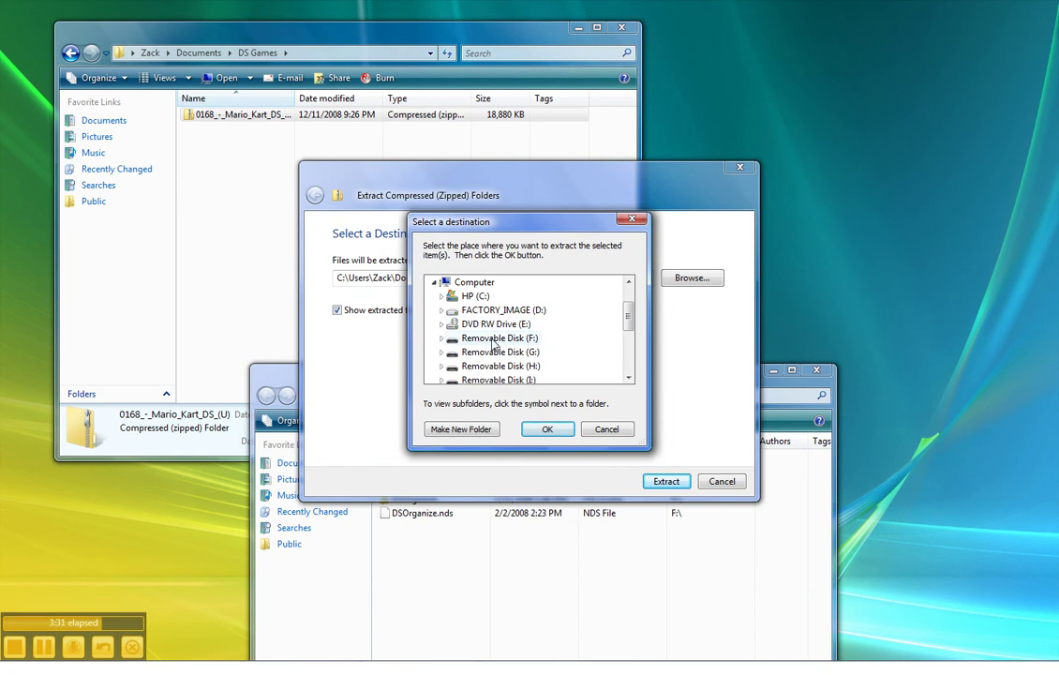
double_click(491, 339)
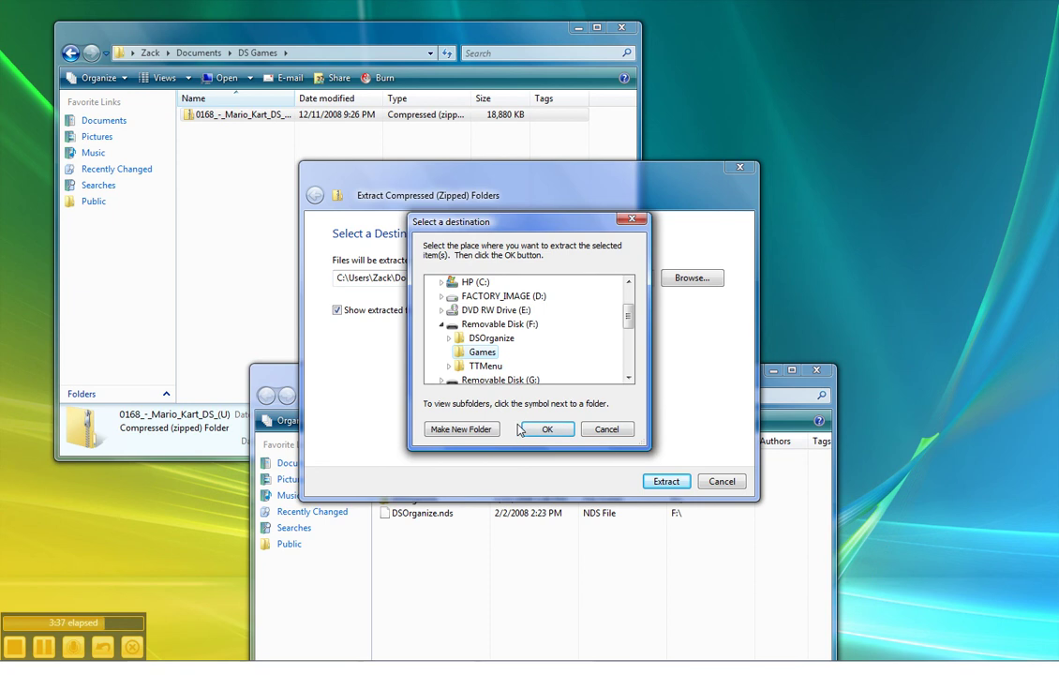
click(541, 434)
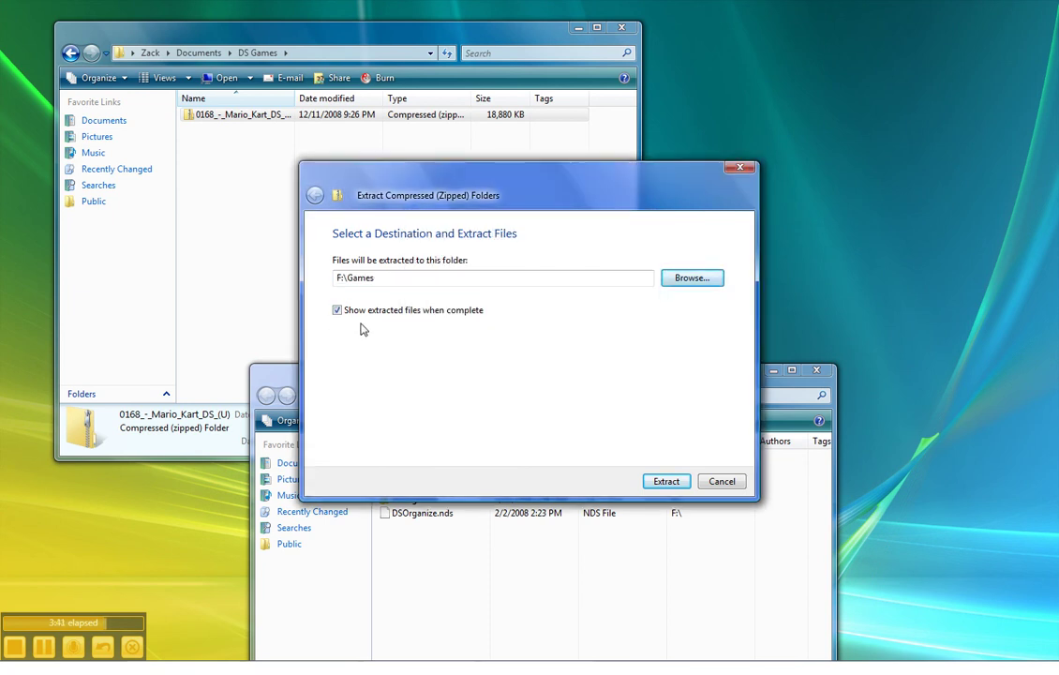
click(664, 480)
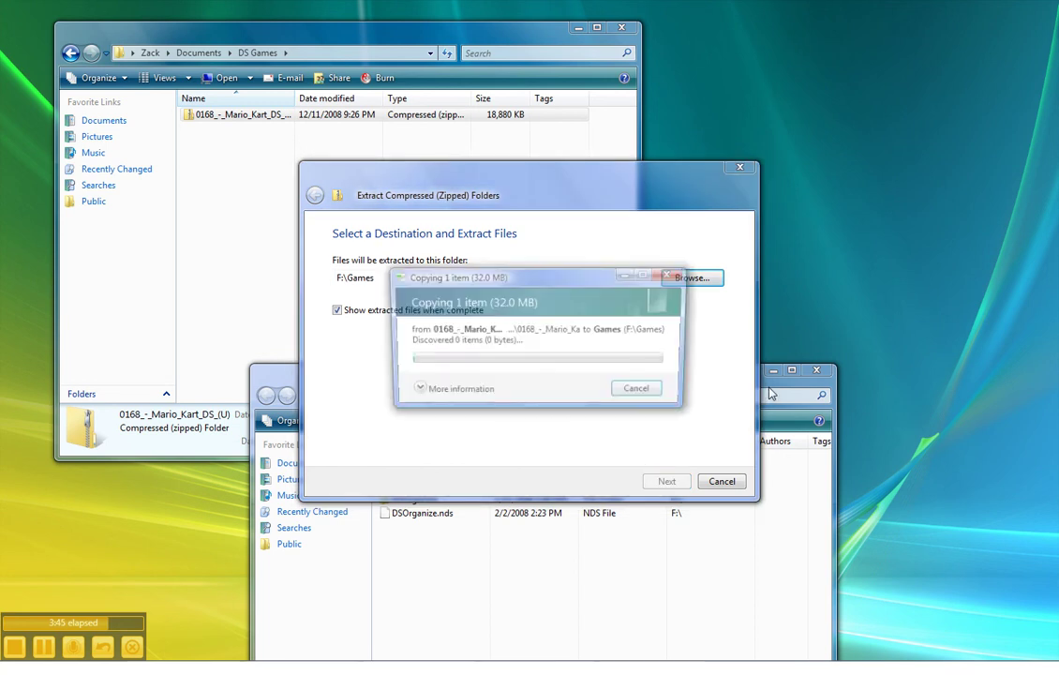
Move the F:\ window to the upper right and keep the extraction progress in view until it finishes.
drag(761, 391, 986, 131)
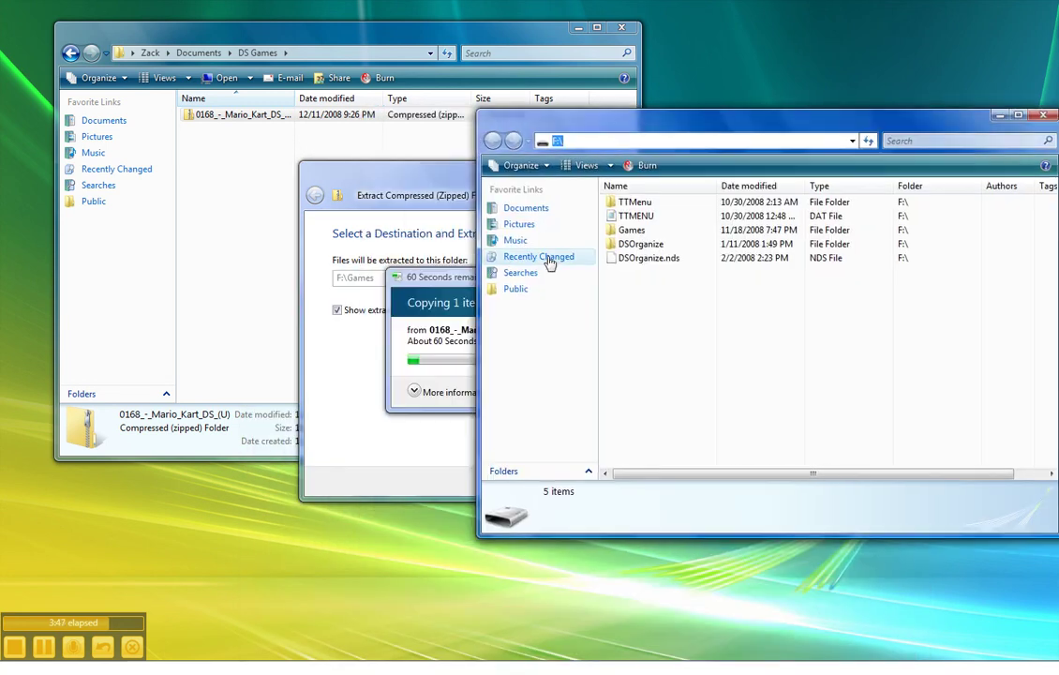
click(440, 338)
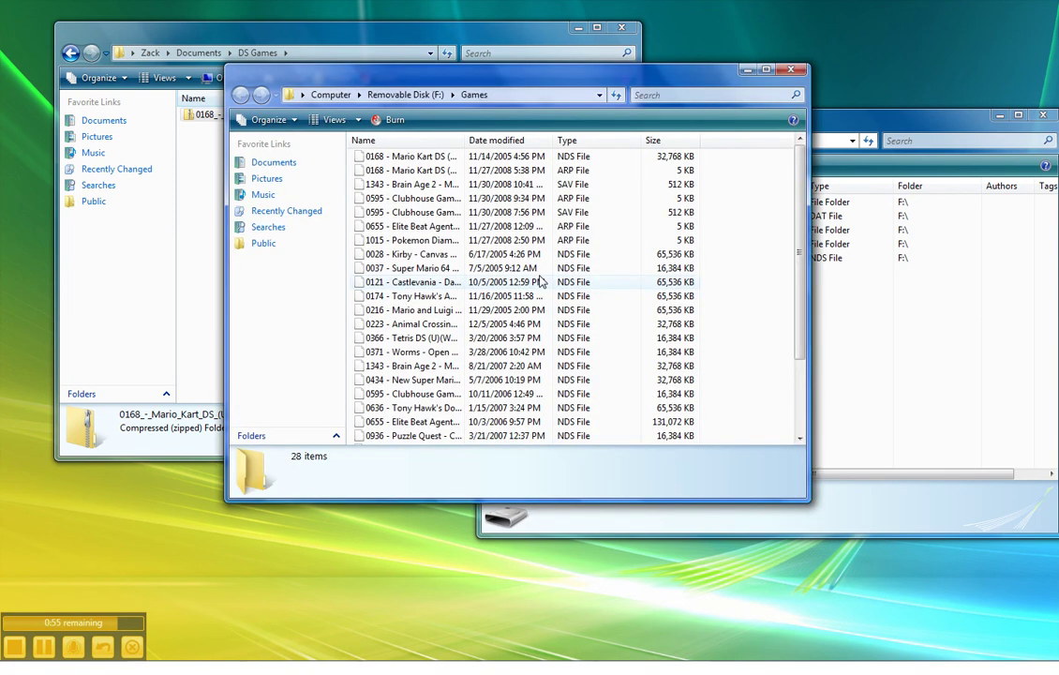
Select 0168 - Mario Kart DS (U).nds, then open F:\Games in the second drive window too.
click(422, 161)
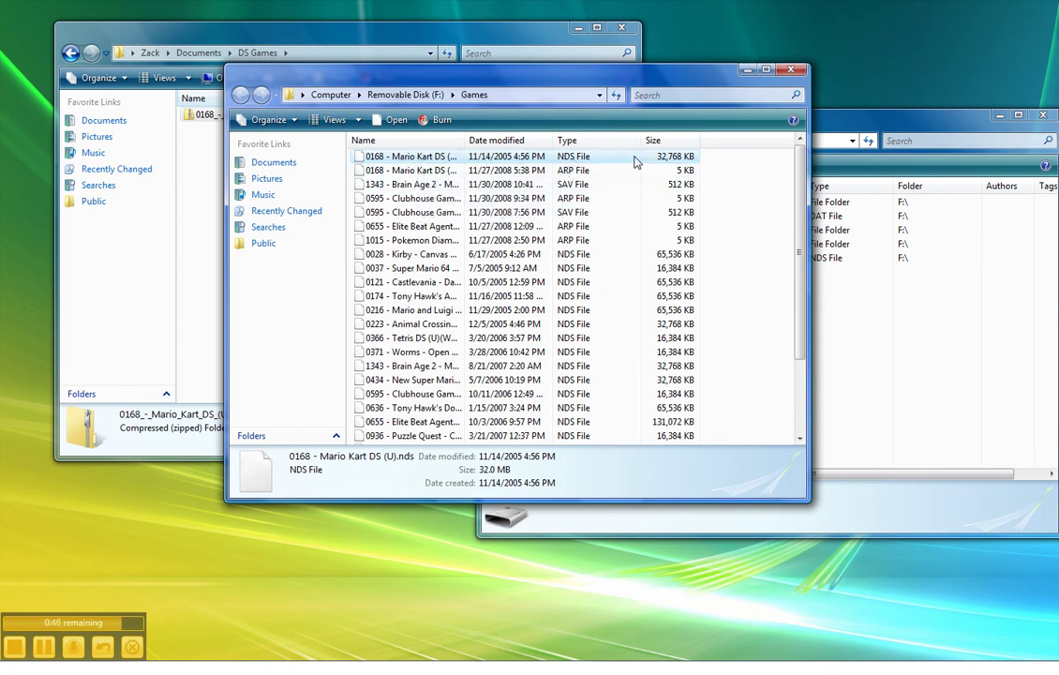
click(953, 123)
drag(953, 123, 824, 107)
double_click(502, 214)
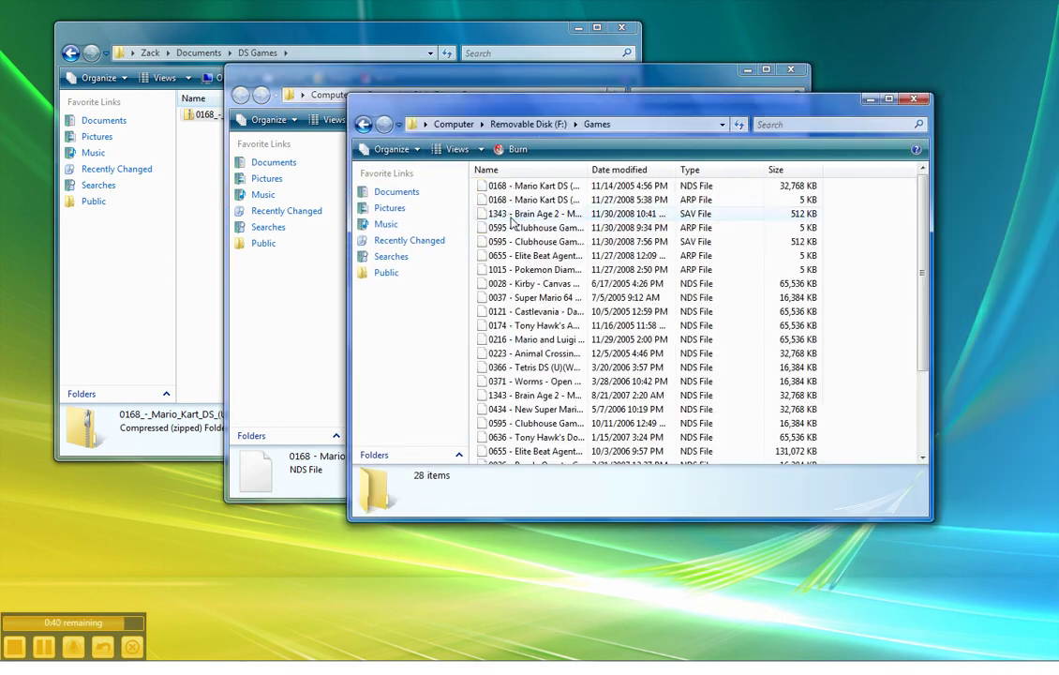